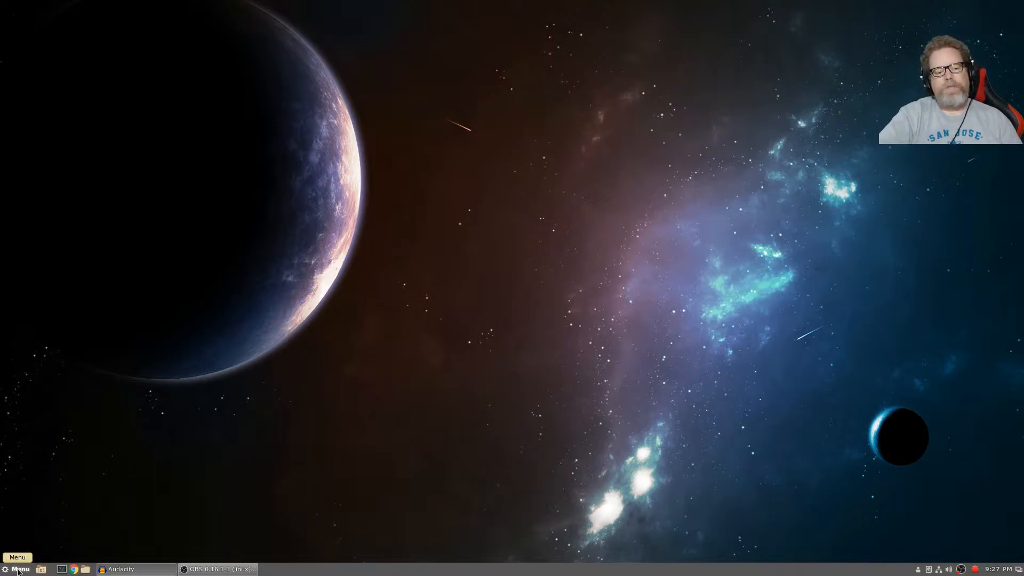
# Launch Oracle VM VirtualBox and move its manager window aside on the desktop
pyautogui.click(18, 569)
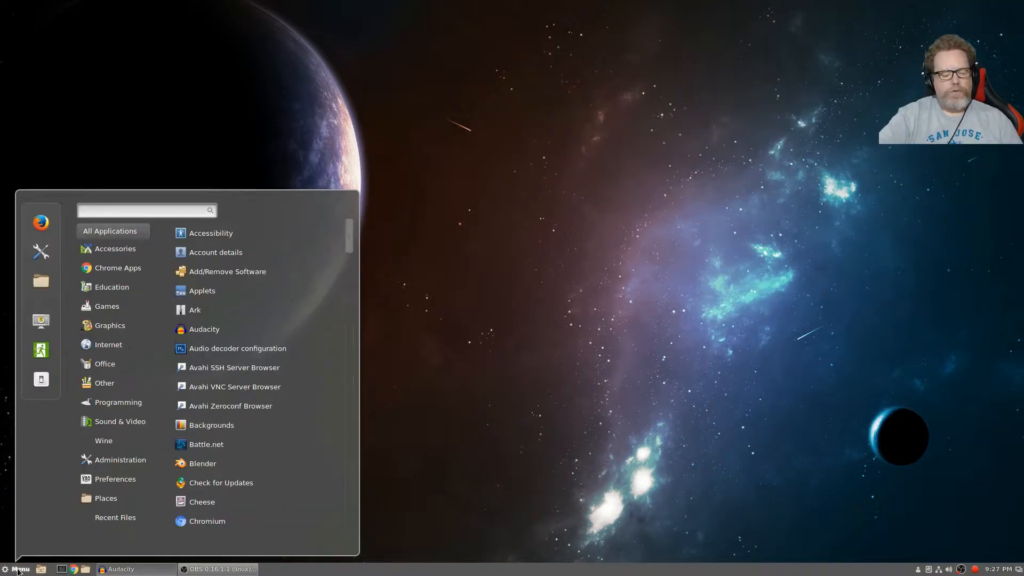
pyautogui.write('virtu')
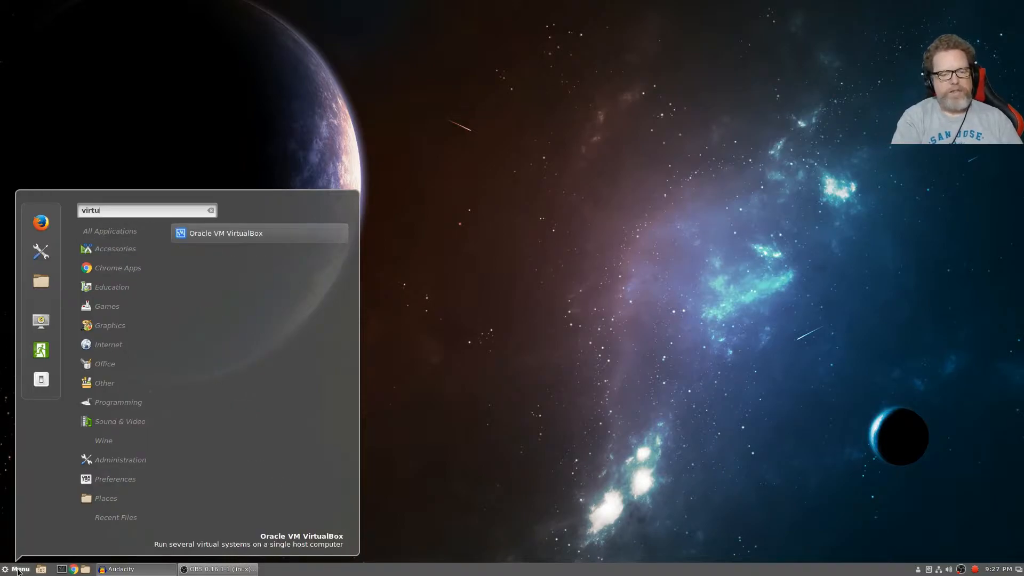
pyautogui.click(292, 235)
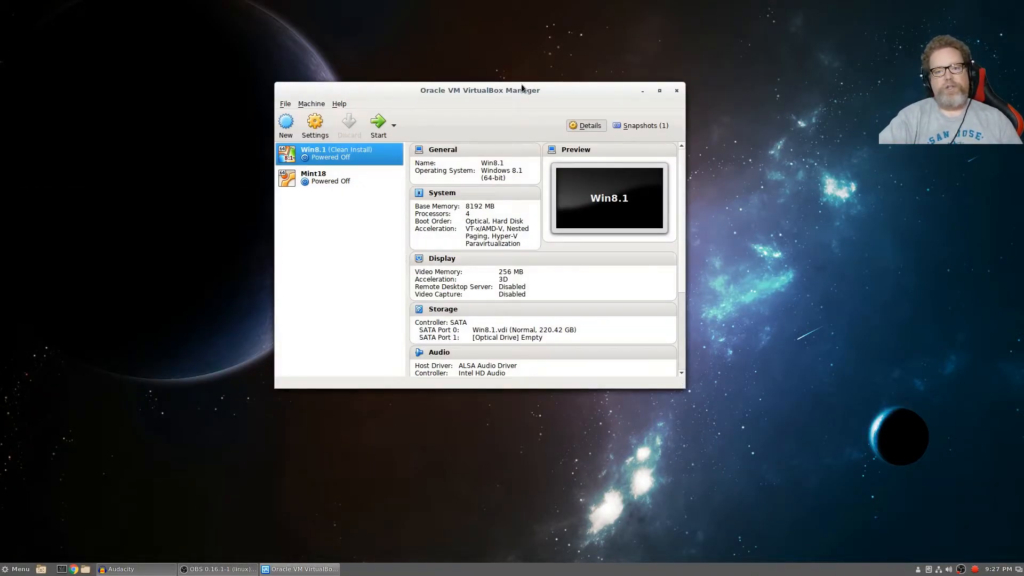
pyautogui.moveTo(524, 84); pyautogui.dragTo(372, 82)
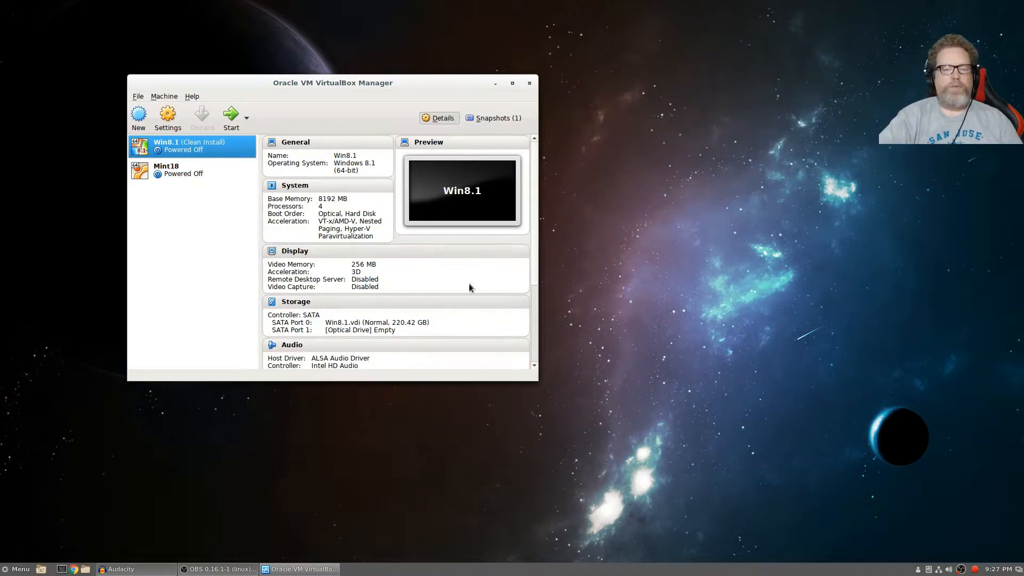
# Start a new virtual machine named ElementaryOS with type Linux and version Ubuntu (64-bit)
pyautogui.click(139, 120)
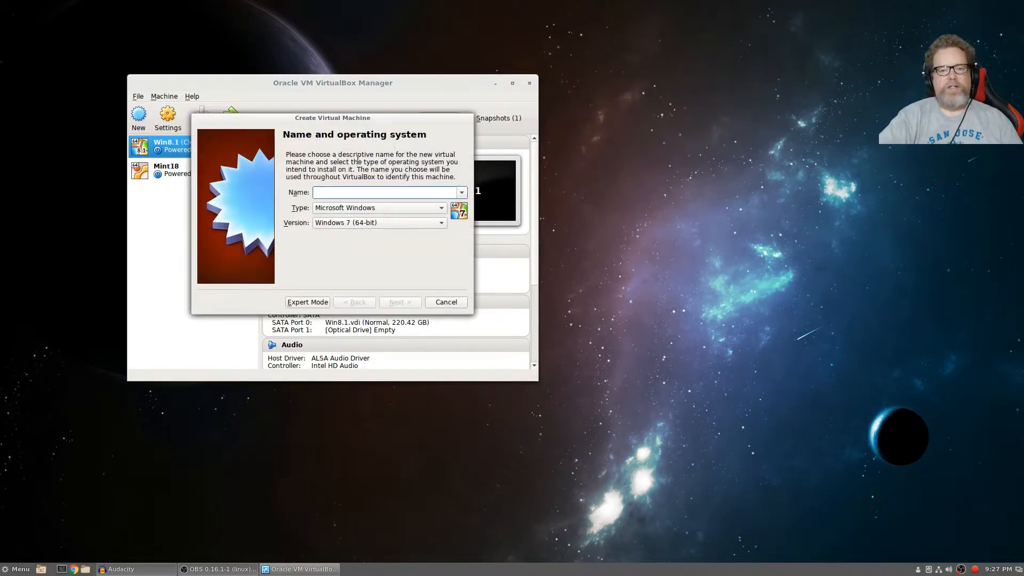
pyautogui.write('Ele')
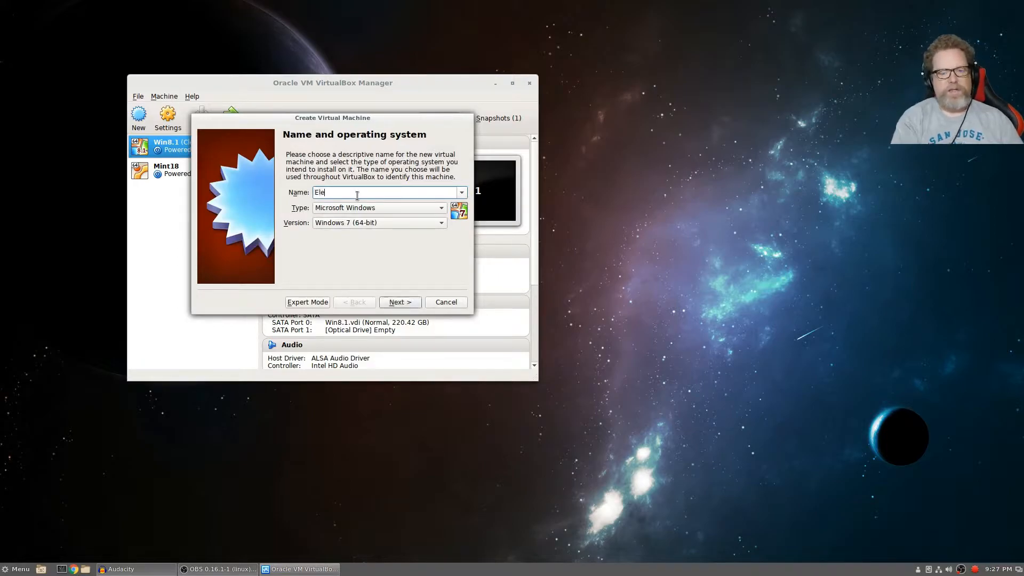
pyautogui.write('mentaryOS')
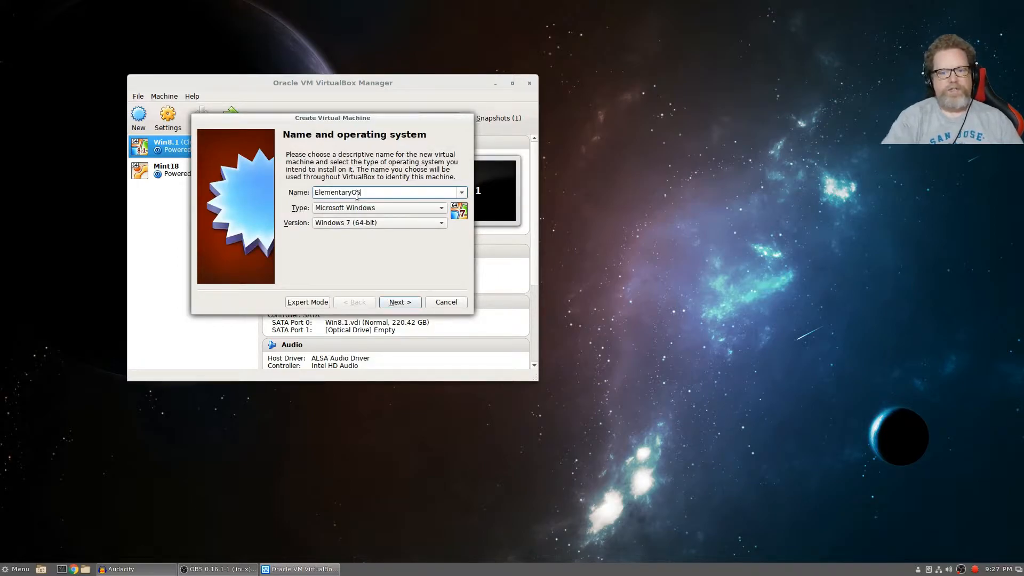
pyautogui.click(368, 208)
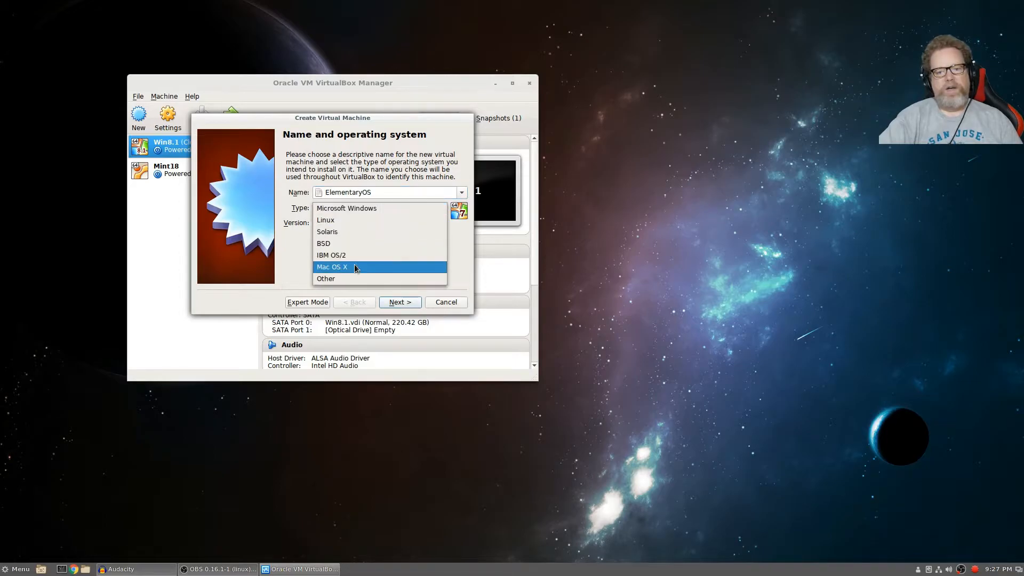
pyautogui.click(353, 219)
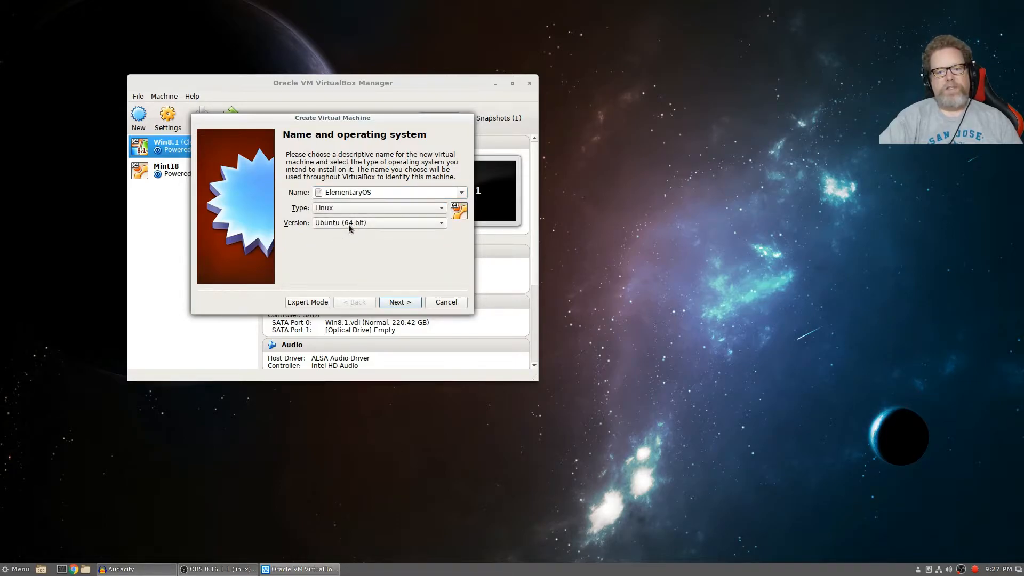
pyautogui.click(396, 303)
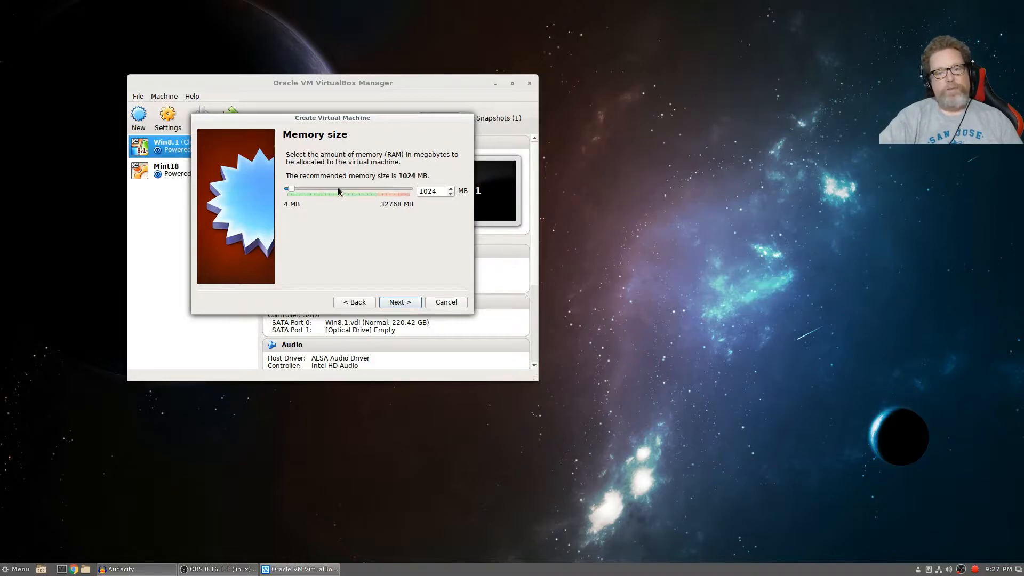
# Allocate 8192 MB of memory to the new virtual machine
pyautogui.click(323, 188)
pyautogui.moveTo(297, 191); pyautogui.dragTo(320, 187)
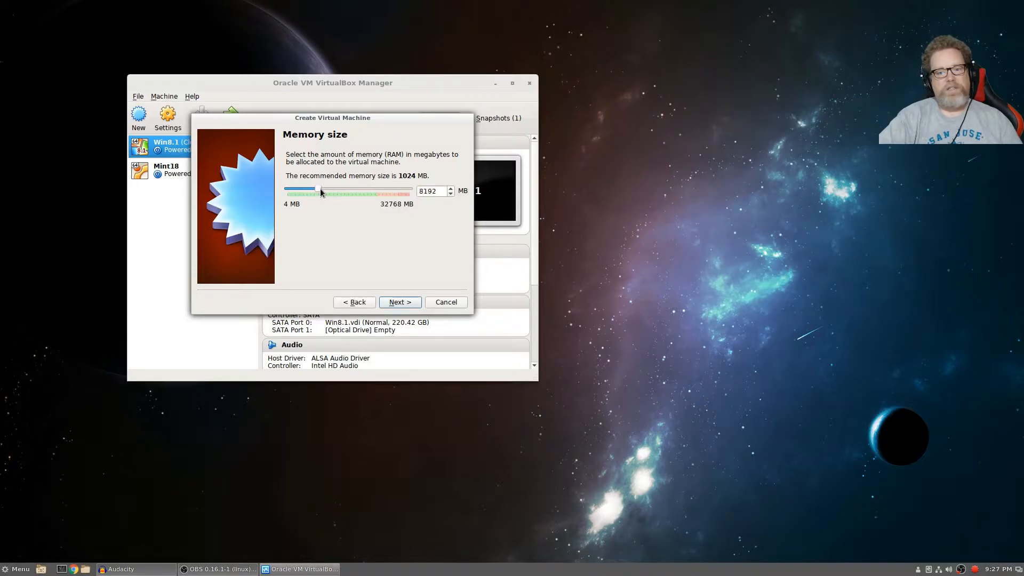
pyautogui.click(409, 306)
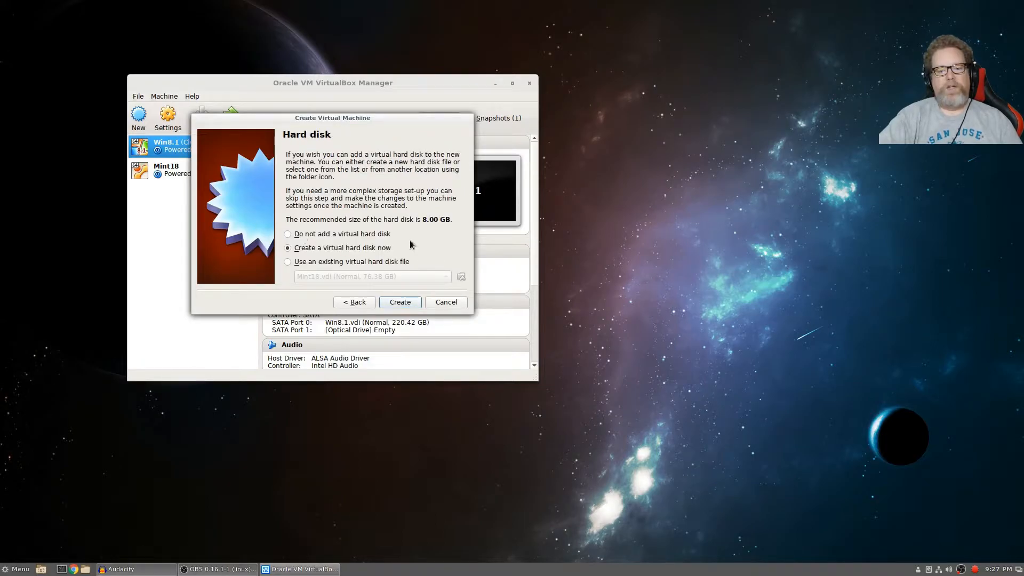
# Create a dynamically allocated VDI virtual hard disk of 60 GB for the new machine, keeping the file name ElementaryOS
pyautogui.click(404, 302)
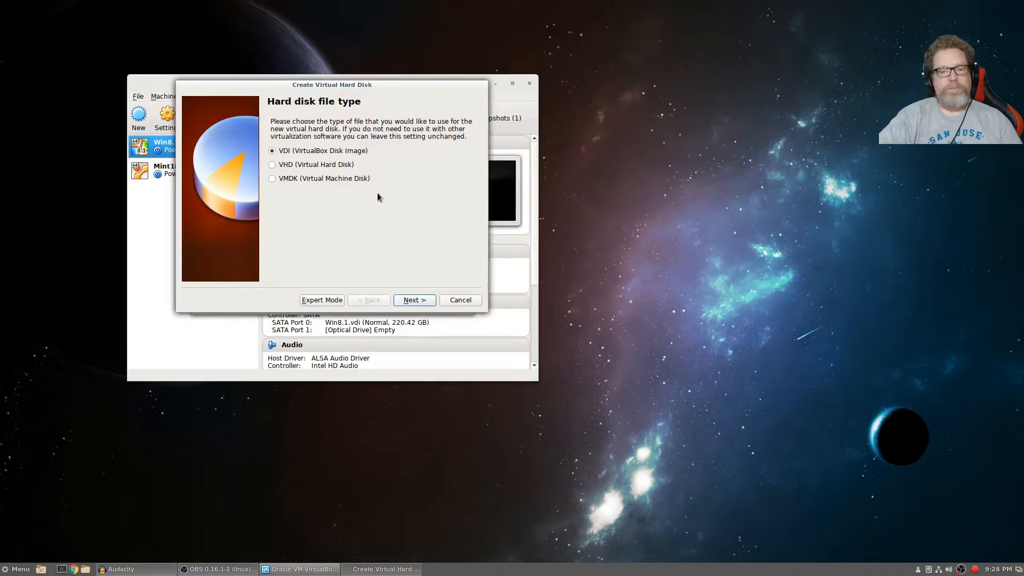
pyautogui.click(414, 301)
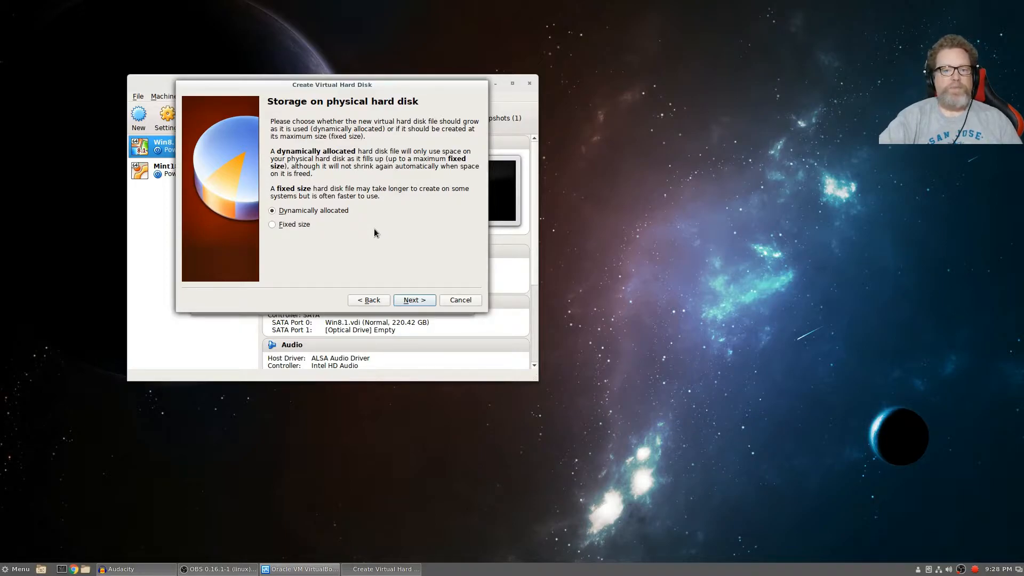
pyautogui.click(413, 300)
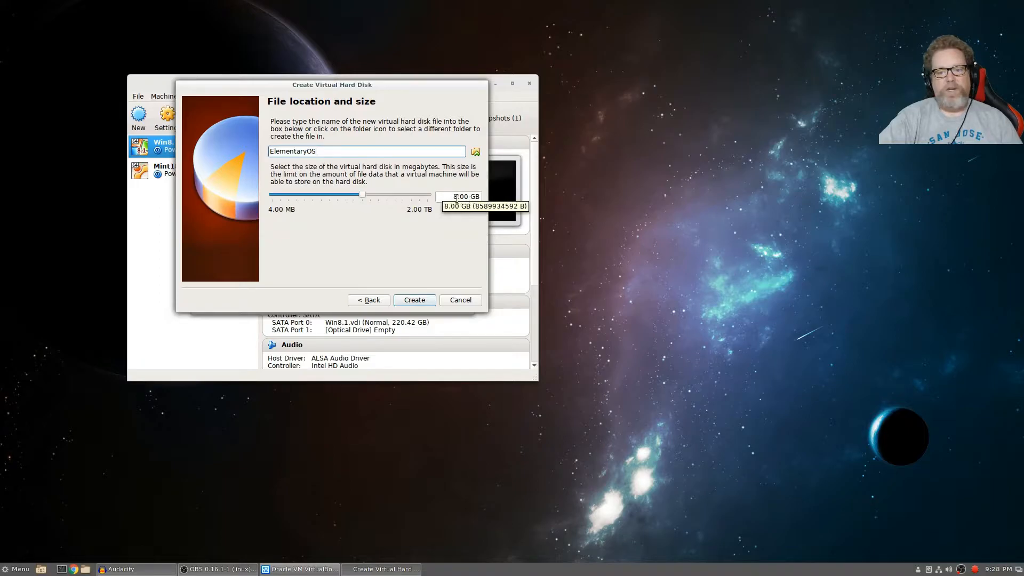
pyautogui.click(436, 198)
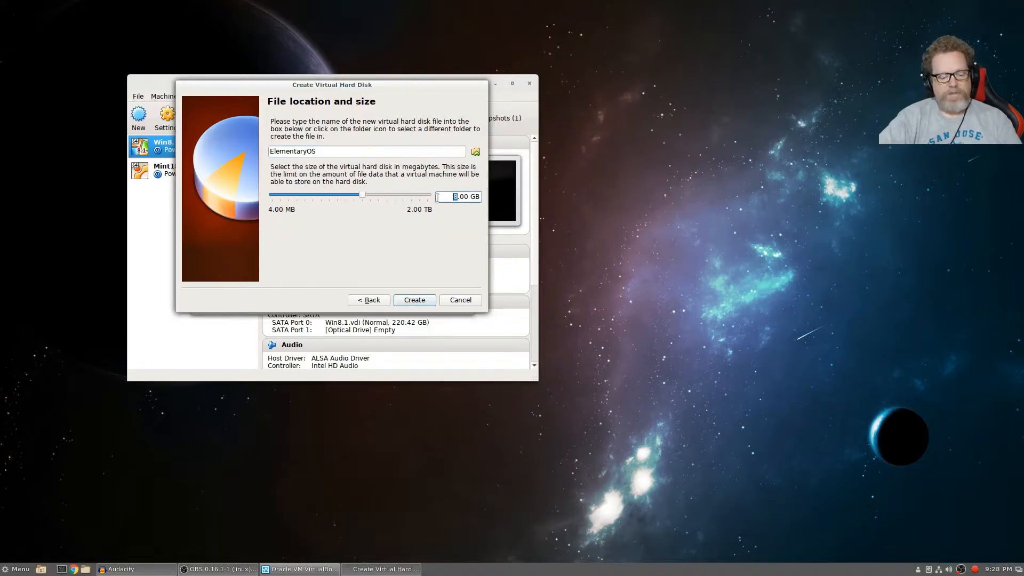
pyautogui.write('60')
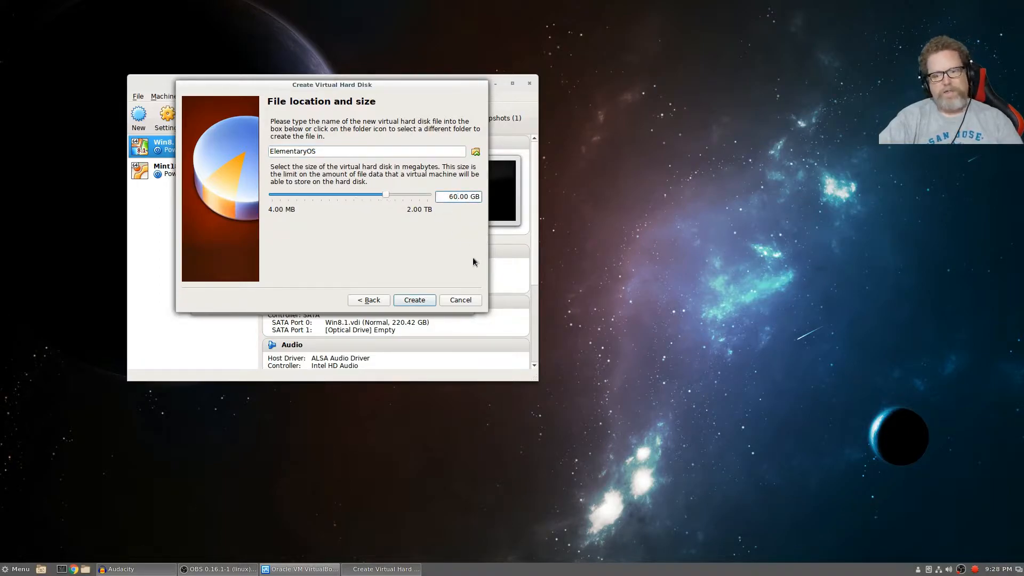
pyautogui.click(417, 300)
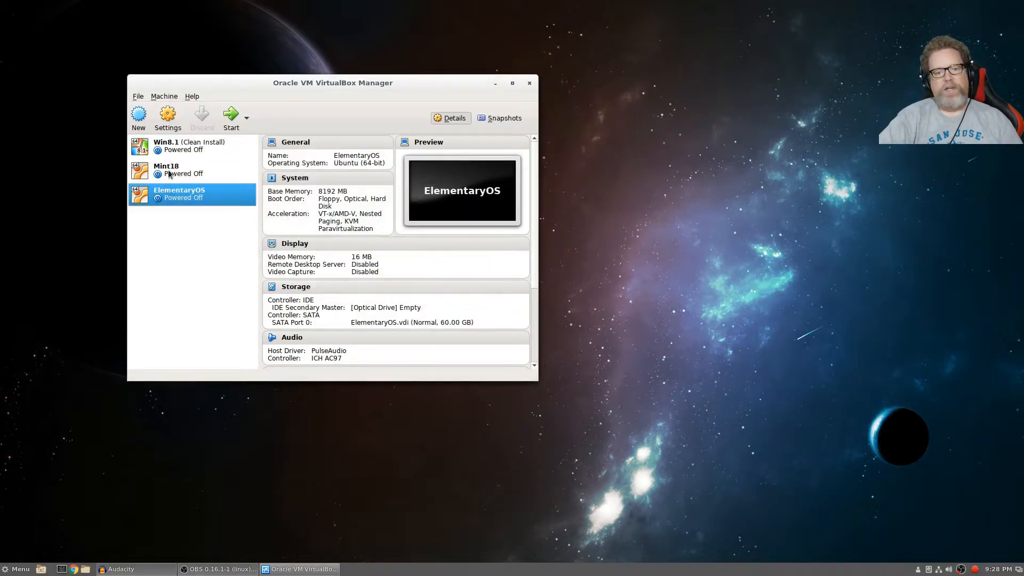
# Load elementaryos-0.4-stable-amd64.20160921.iso from Downloads into the ElementaryOS machine's empty IDE optical drive and save the settings
pyautogui.rightClick(197, 193)
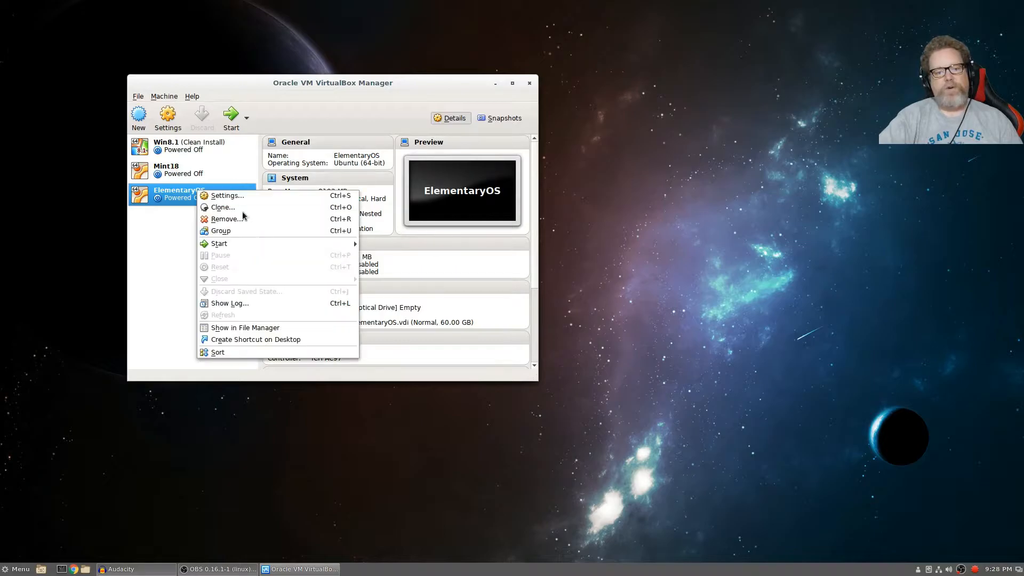
pyautogui.click(286, 197)
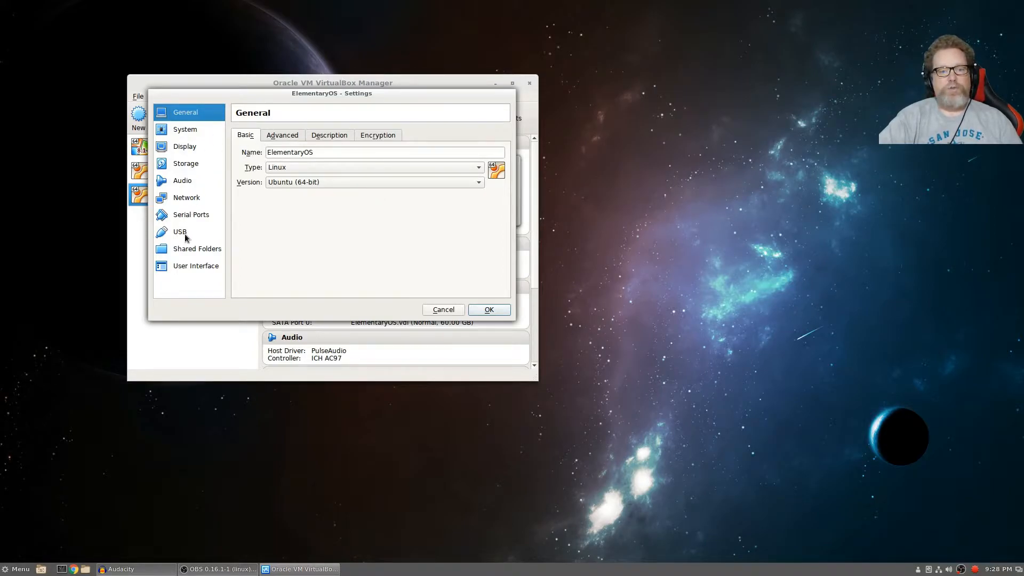
pyautogui.click(186, 163)
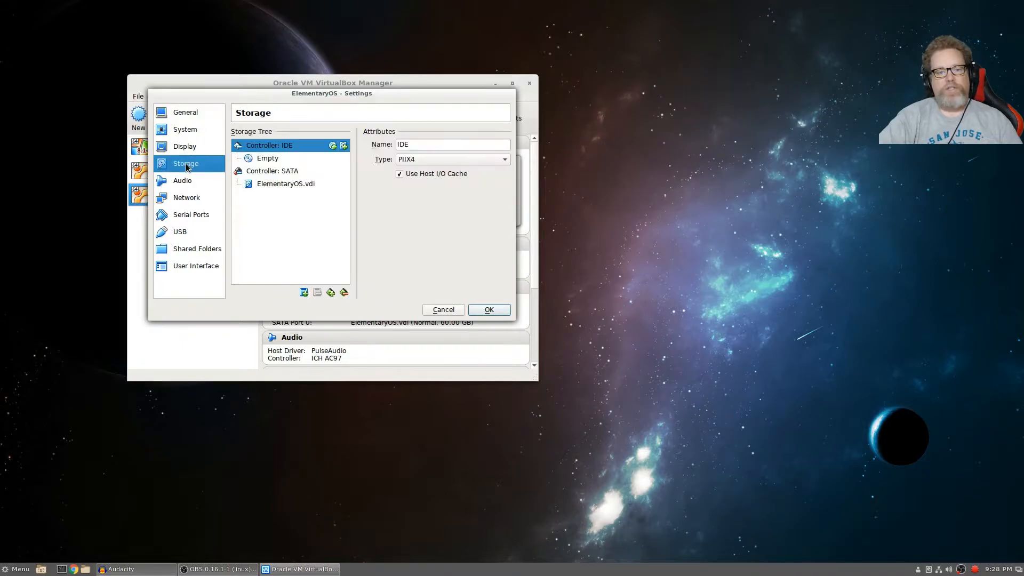
pyautogui.click(263, 162)
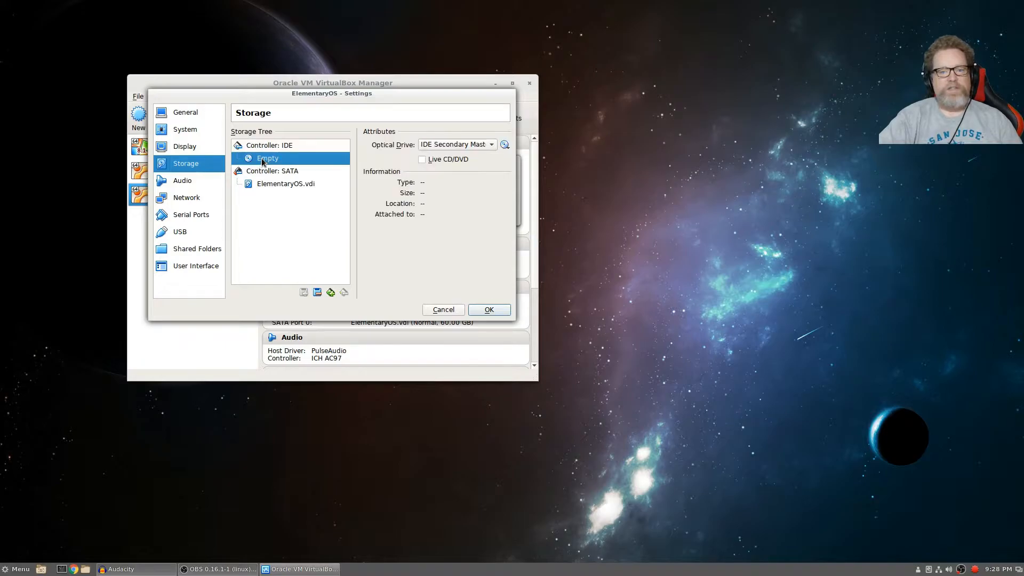
pyautogui.click(505, 144)
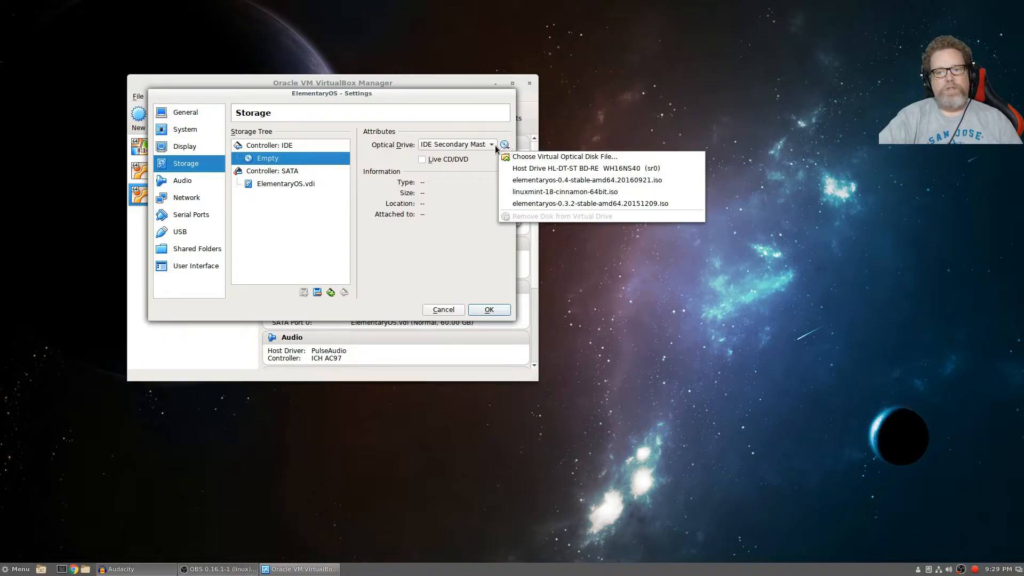
pyautogui.click(505, 145)
pyautogui.click(505, 145)
pyautogui.click(530, 157)
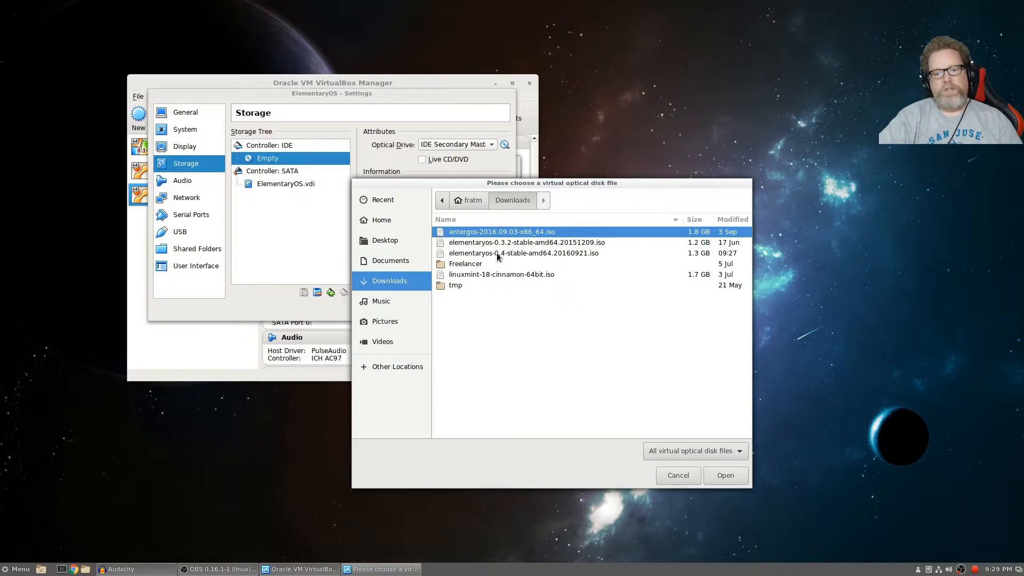
pyautogui.click(507, 254)
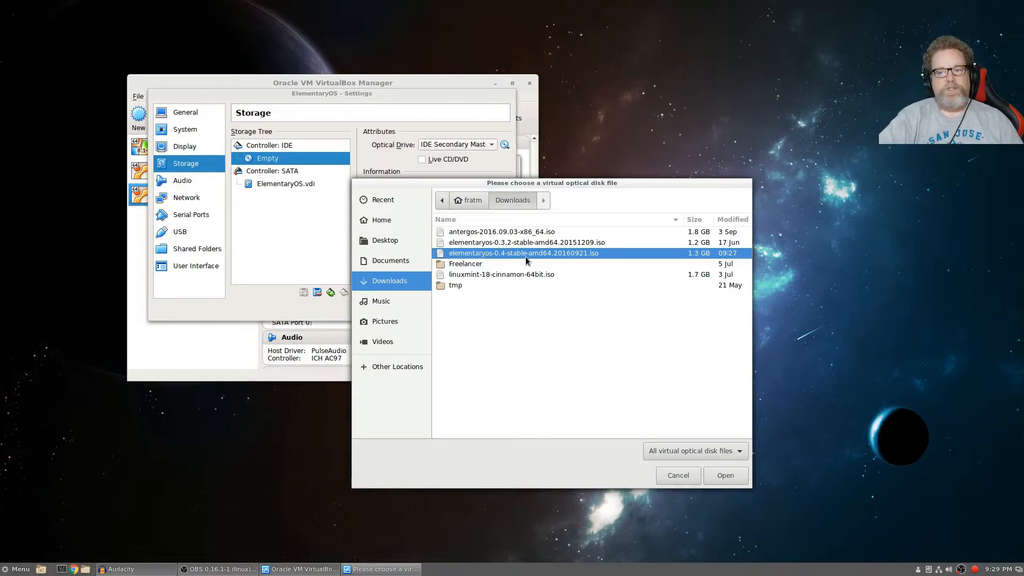
pyautogui.doubleClick(499, 254)
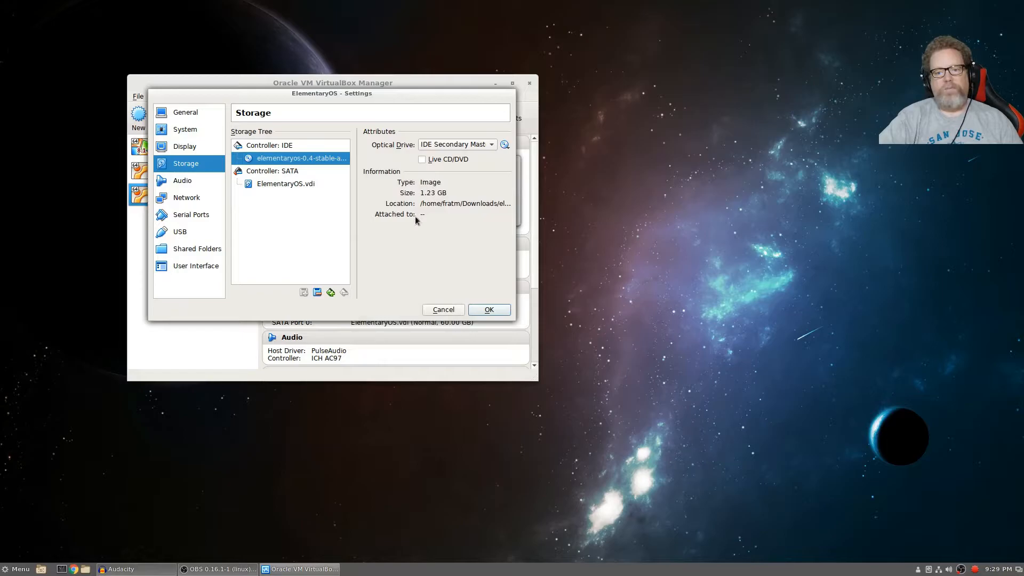
pyautogui.click(491, 310)
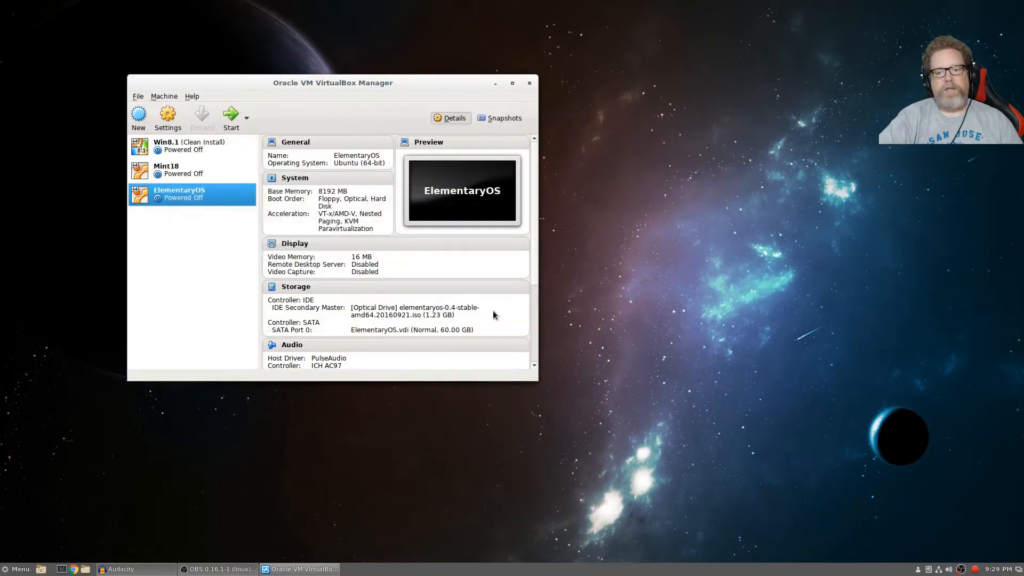
# Start the ElementaryOS virtual machine and maximize its window
pyautogui.click(231, 119)
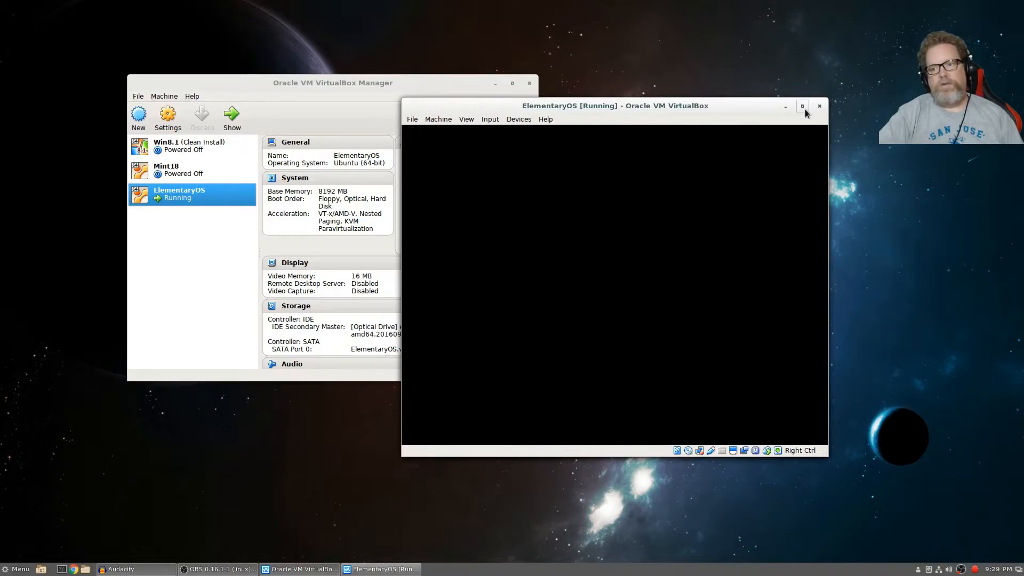
pyautogui.click(803, 106)
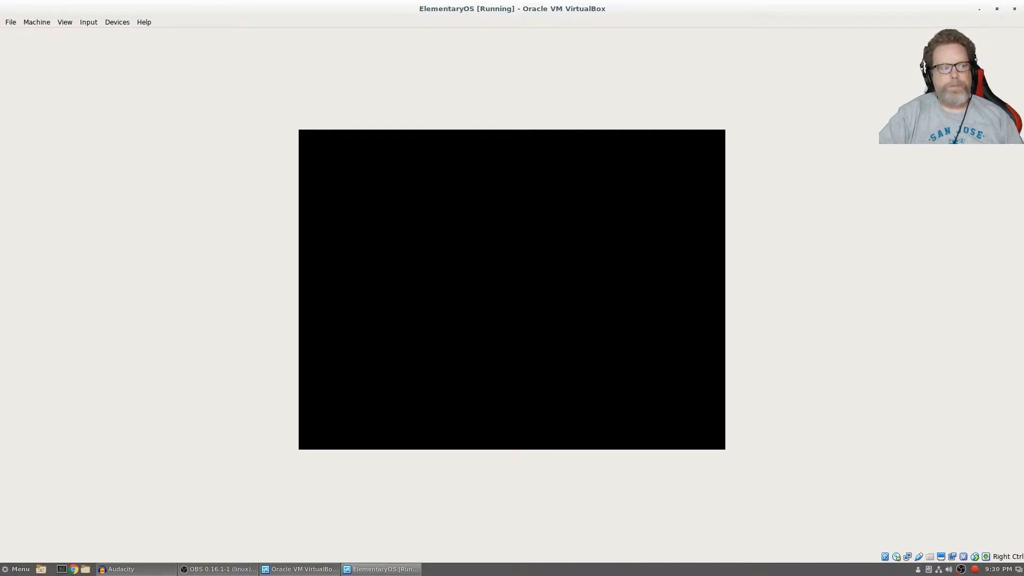